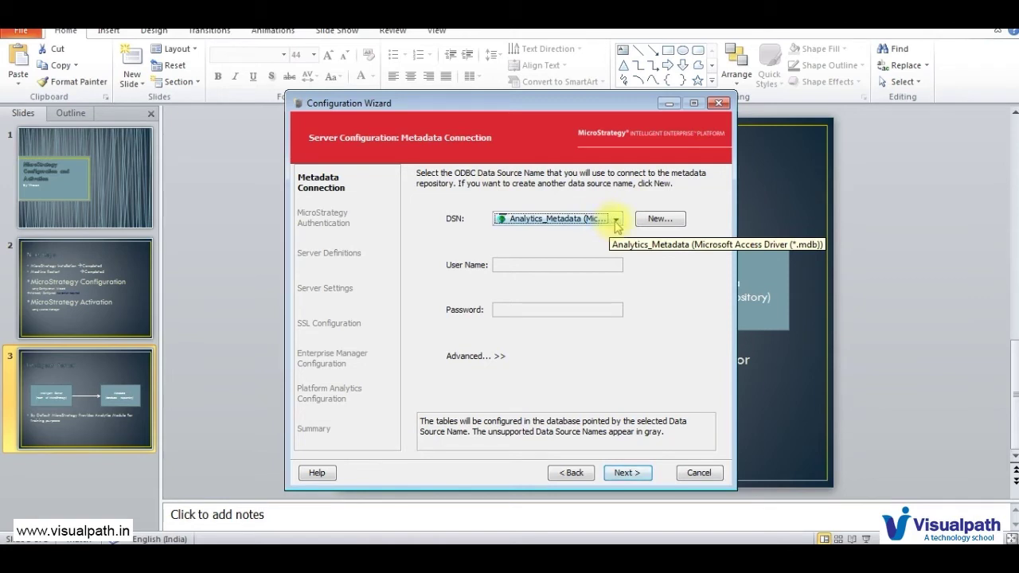
Step: Use the Analytics_Metadata DSN for the metadata connection and authenticate as Administrator without a password
left_click(587, 237)
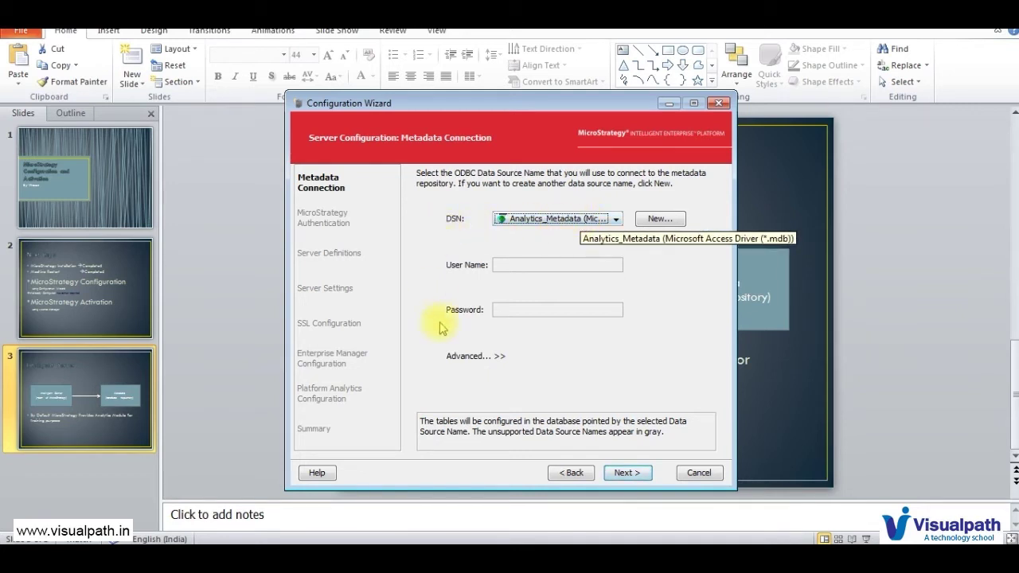
left_click(626, 473)
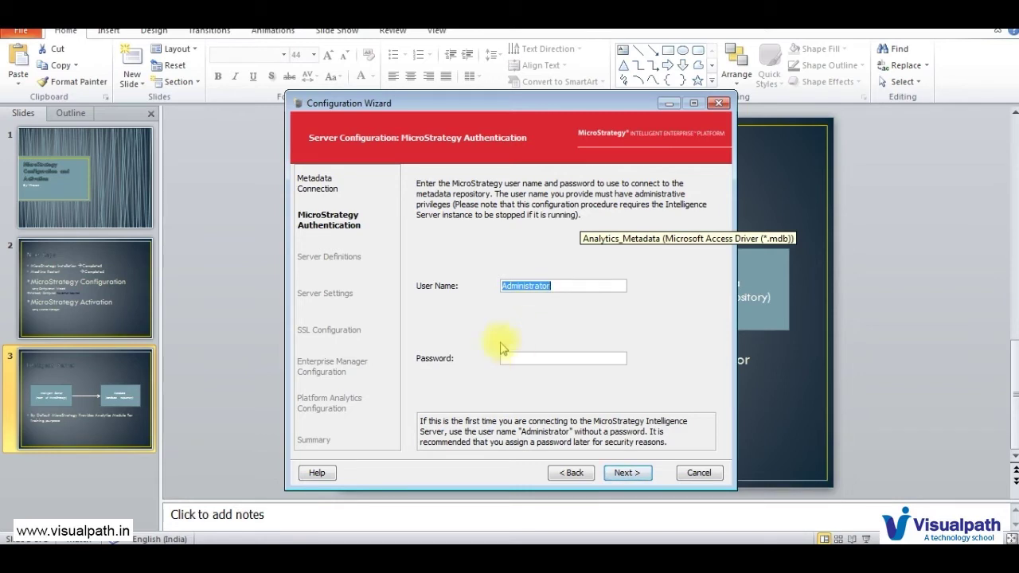
left_click(626, 474)
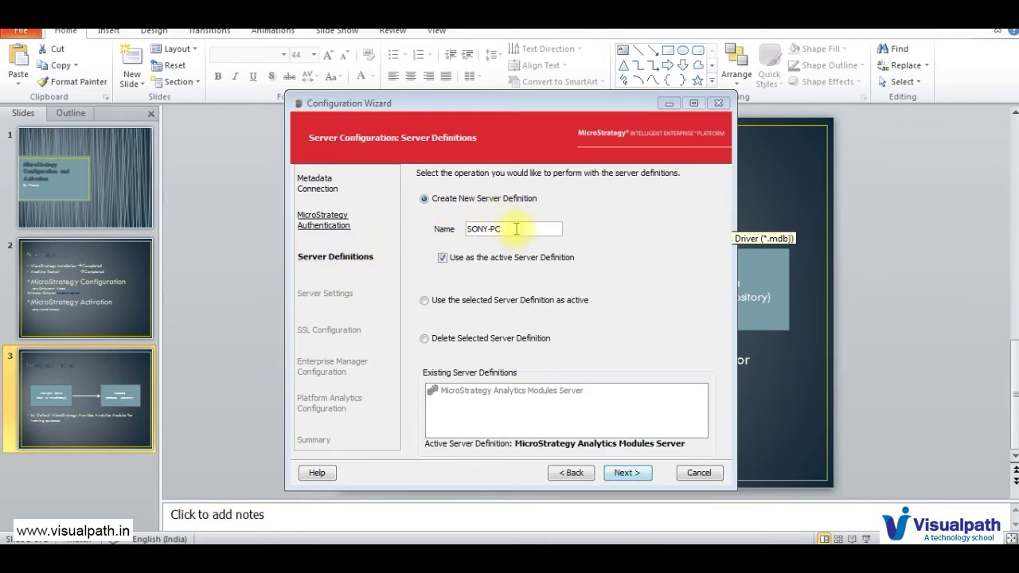
Step: Name the new server definition Training, keep it as the active definition, and proceed to the server settings
left_click_drag(515, 229, 468, 231)
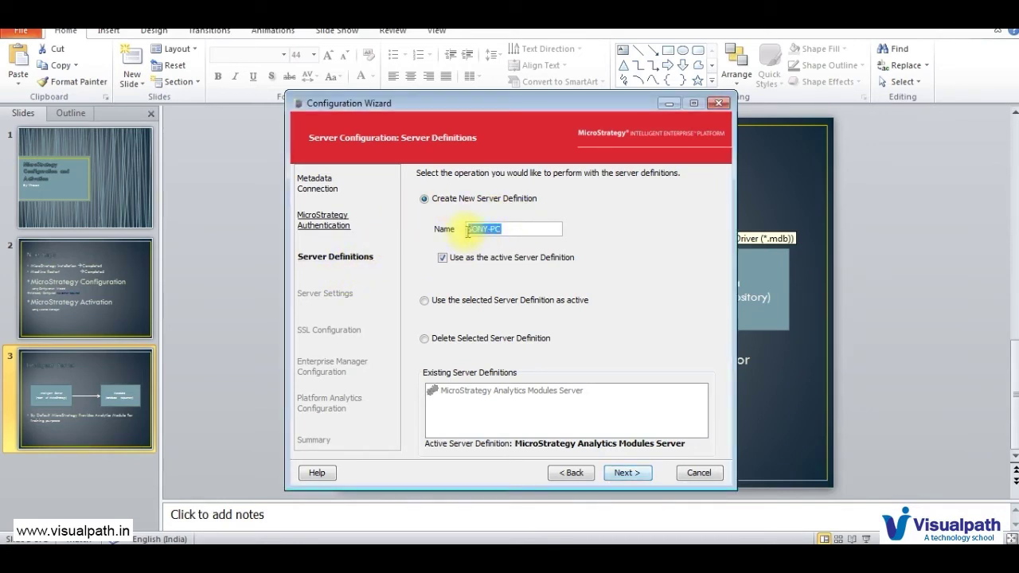
key("BackSpace")
type("Trining")
key("BackSpace")
key("BackSpace")
type("ing")
left_click(625, 477)
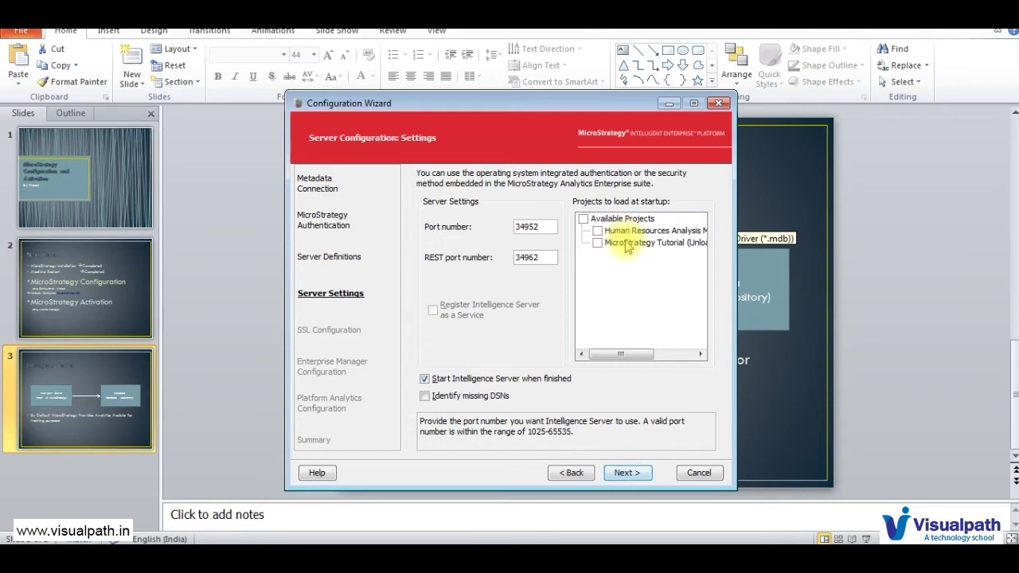
Step: Set all available projects to load at startup and compare them with the project list in MicroStrategy Developer
left_click(583, 219)
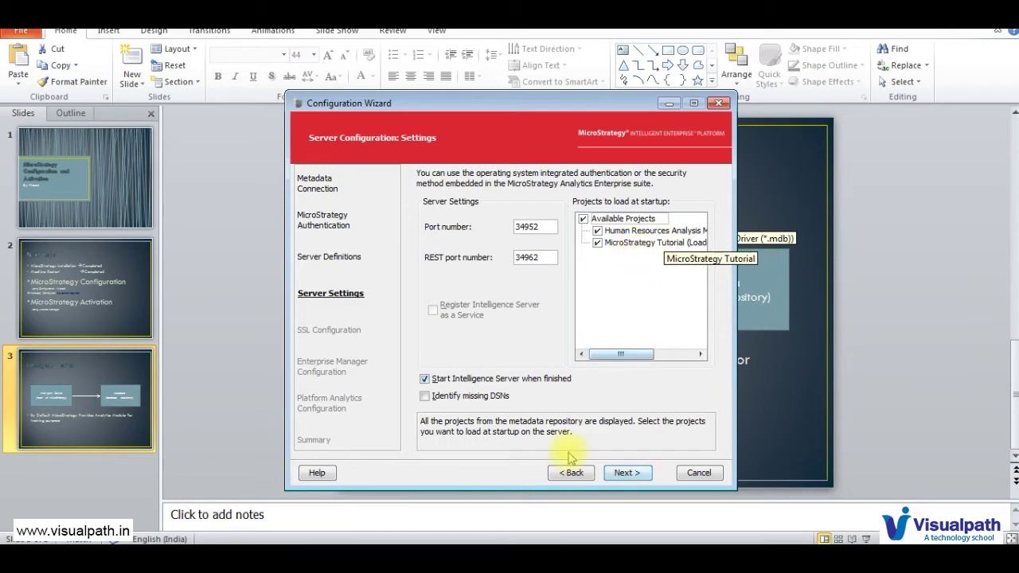
key("alt+Tab")
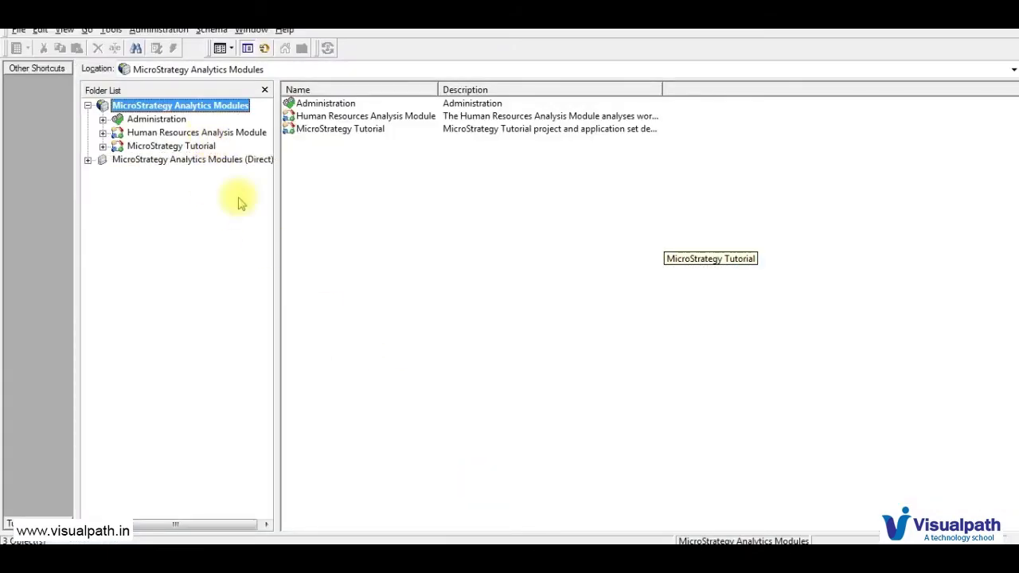
key("alt+Tab")
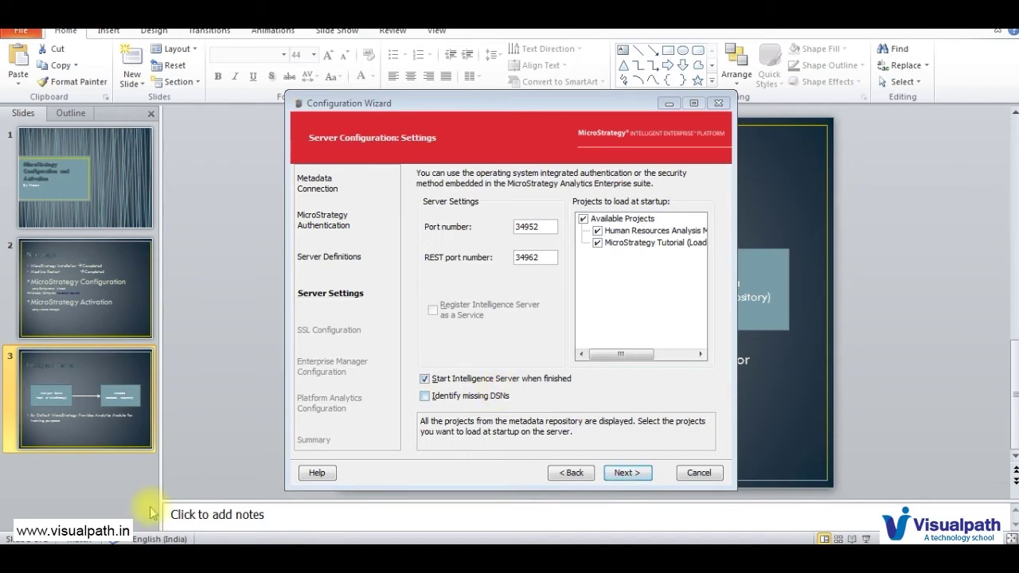
Step: Check the Intelligence Server's status in MicroStrategy Service Manager, then continue past the server settings in the Configuration Wizard
key("super")
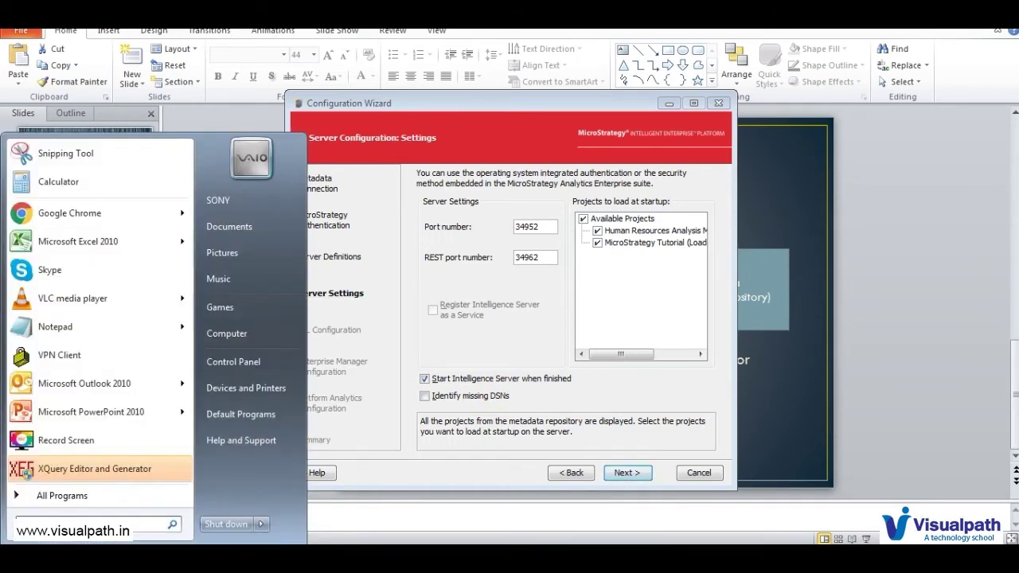
left_click(101, 497)
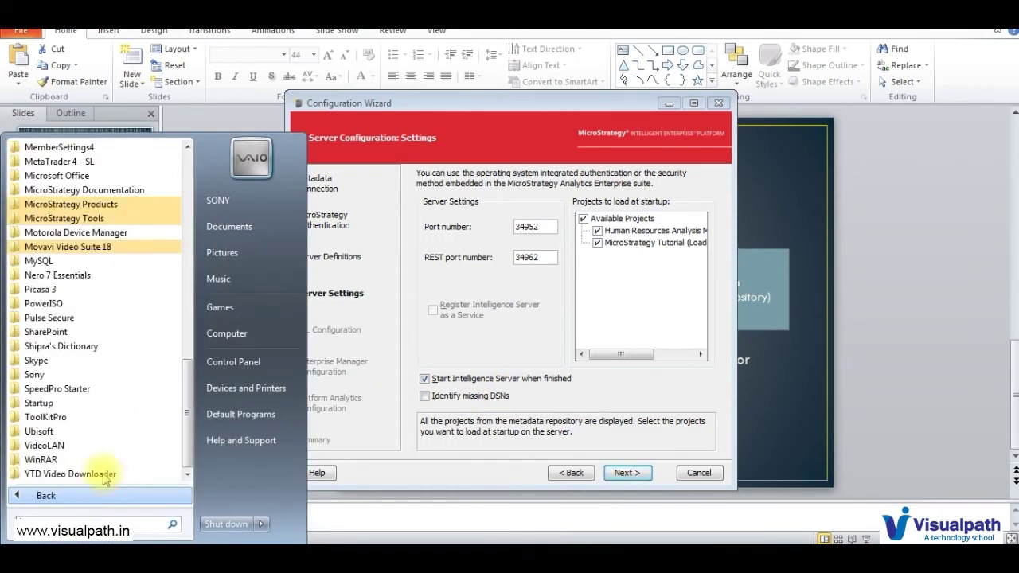
left_click(63, 220)
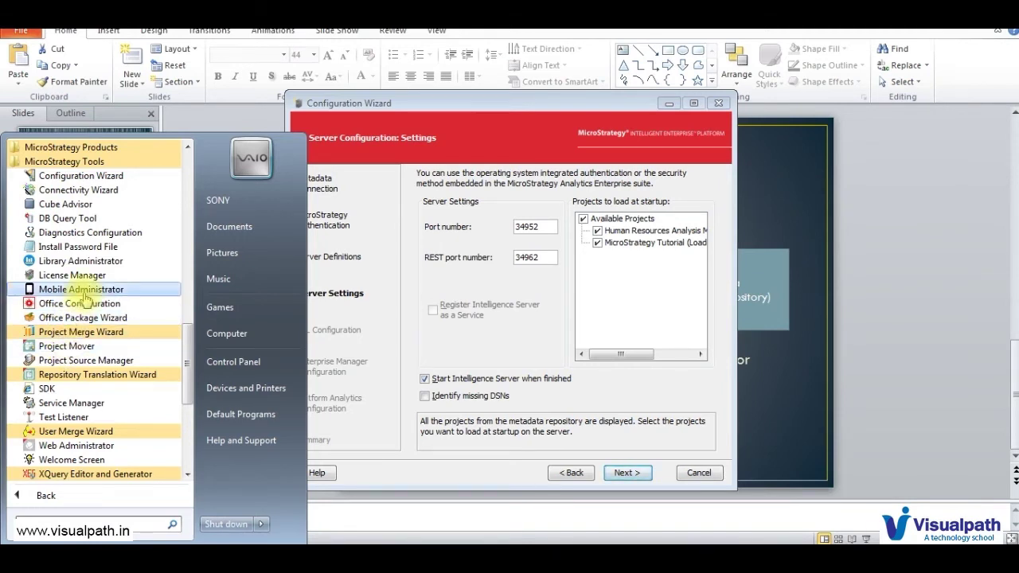
left_click(73, 404)
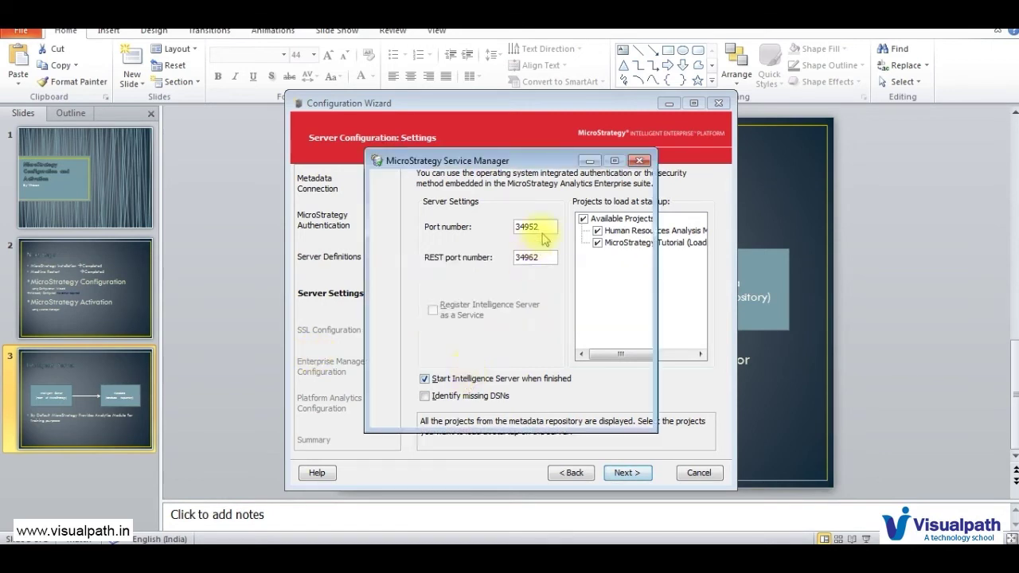
left_click_drag(421, 161, 283, 172)
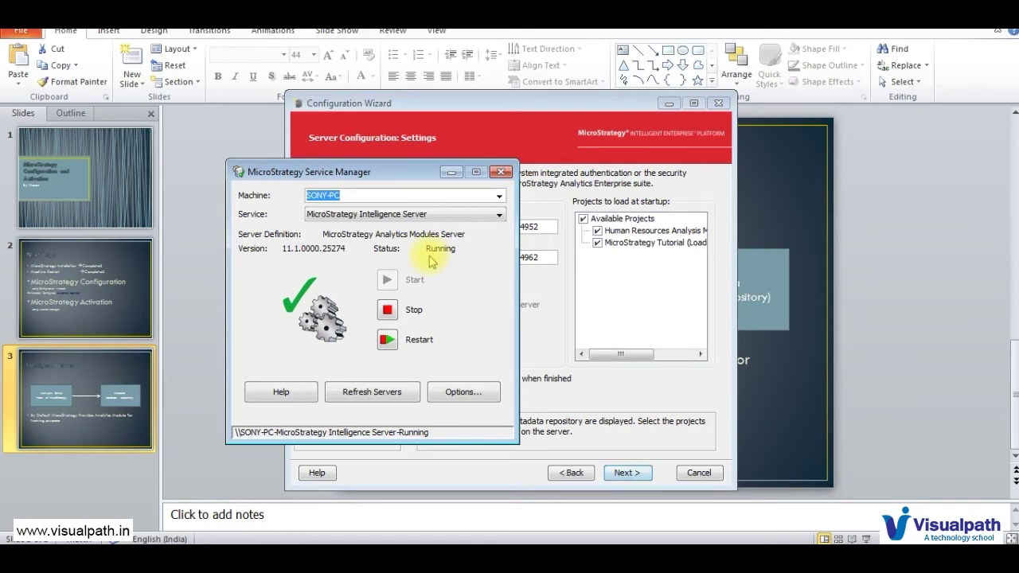
left_click(505, 174)
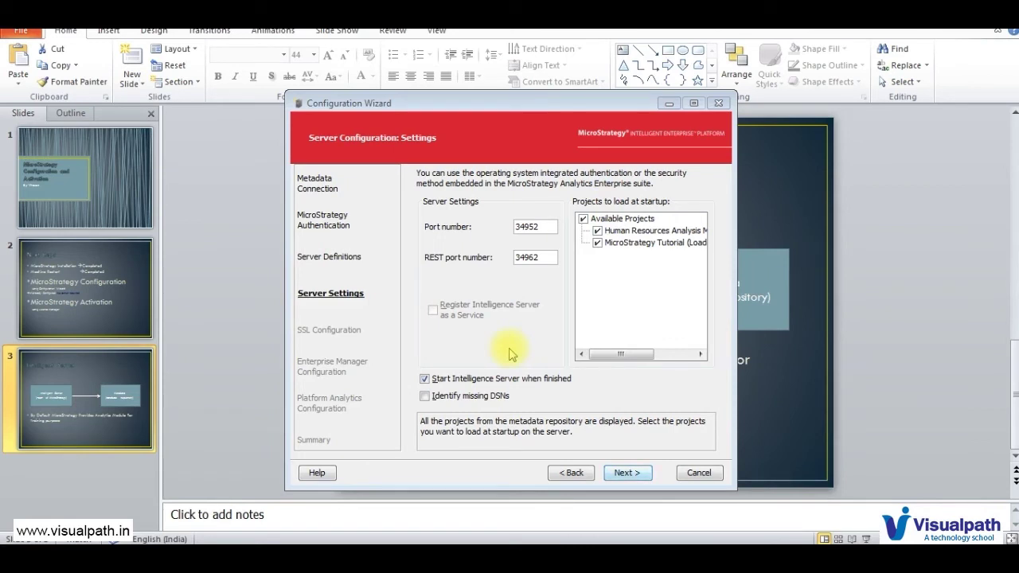
left_click(613, 473)
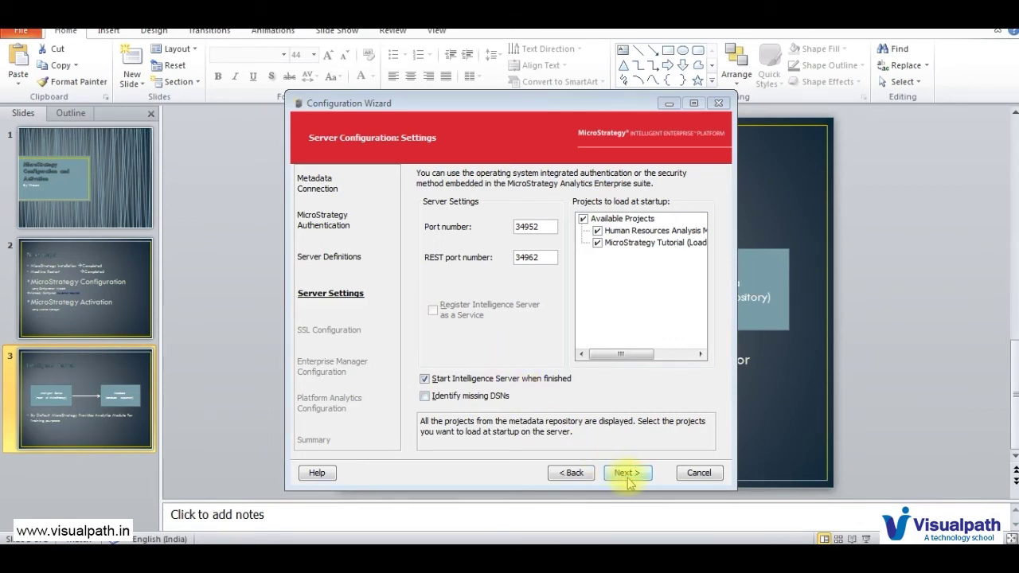
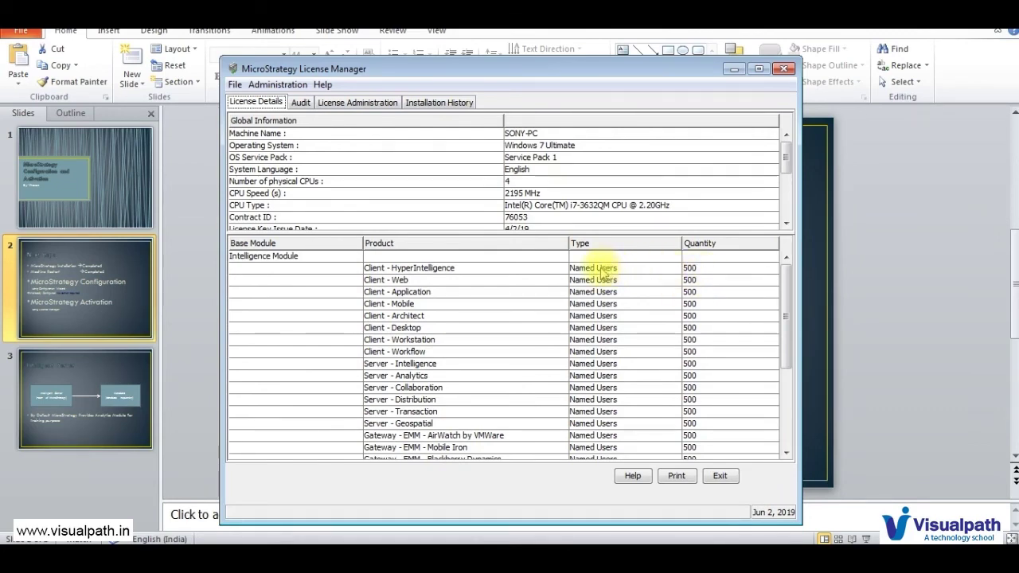
Step: Review the product license details in License Manager and open the license administration options
left_click_drag(784, 318, 774, 258)
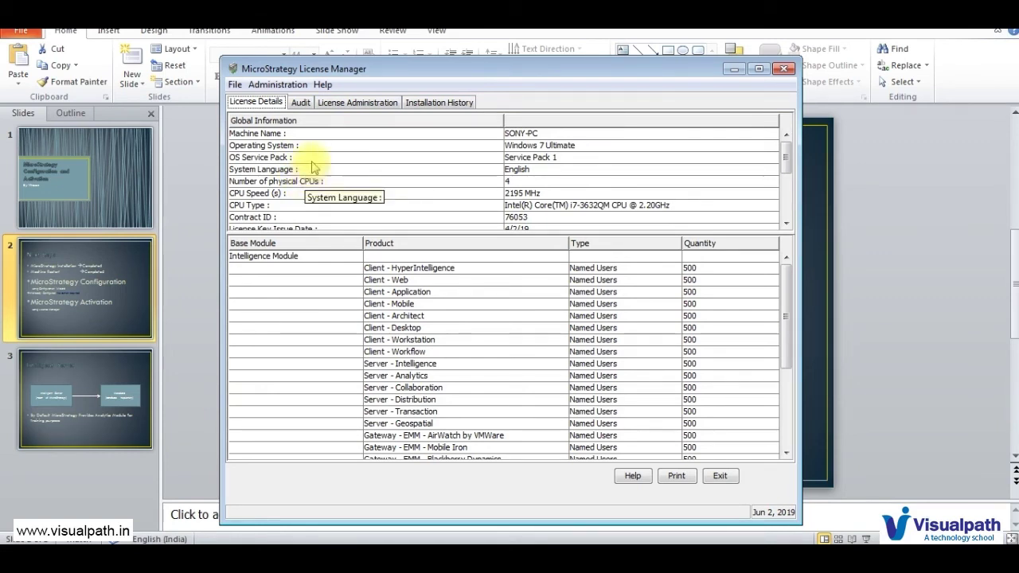
left_click(340, 108)
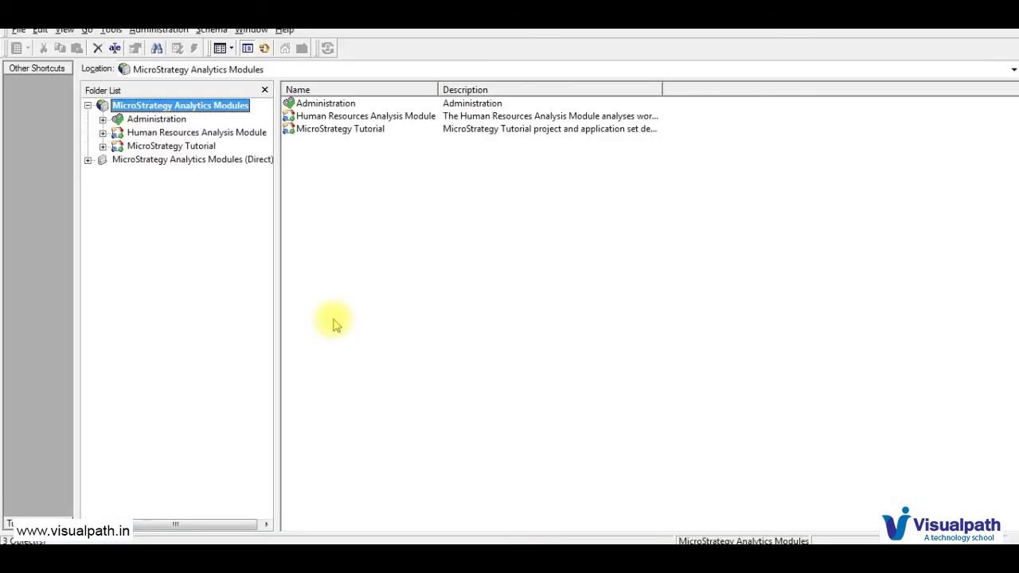
Step: In MicroStrategy Developer, disconnect the MicroStrategy Analytics Modules project source and log in again as administrator to check the activation notice
right_click(171, 107)
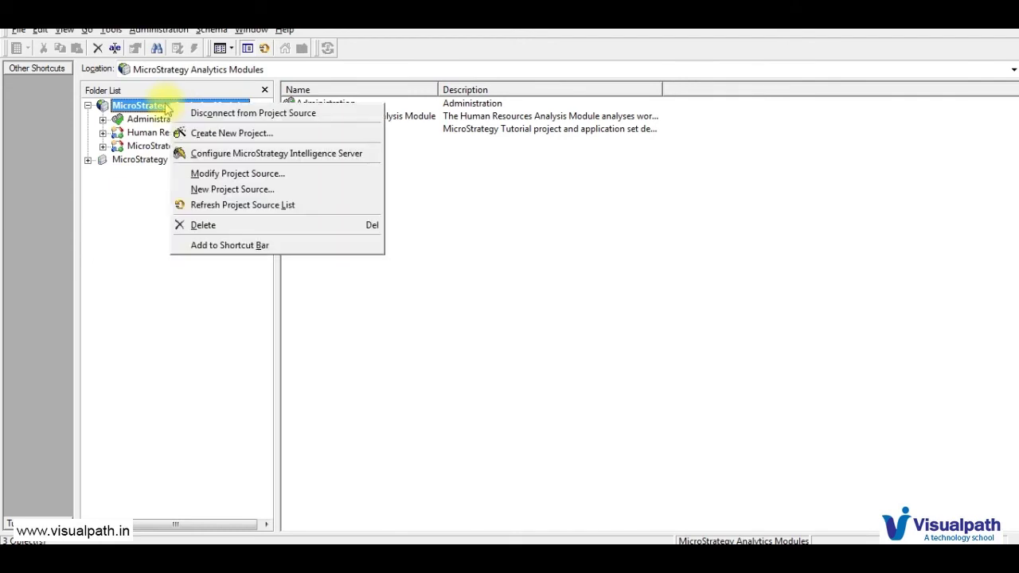
left_click(199, 110)
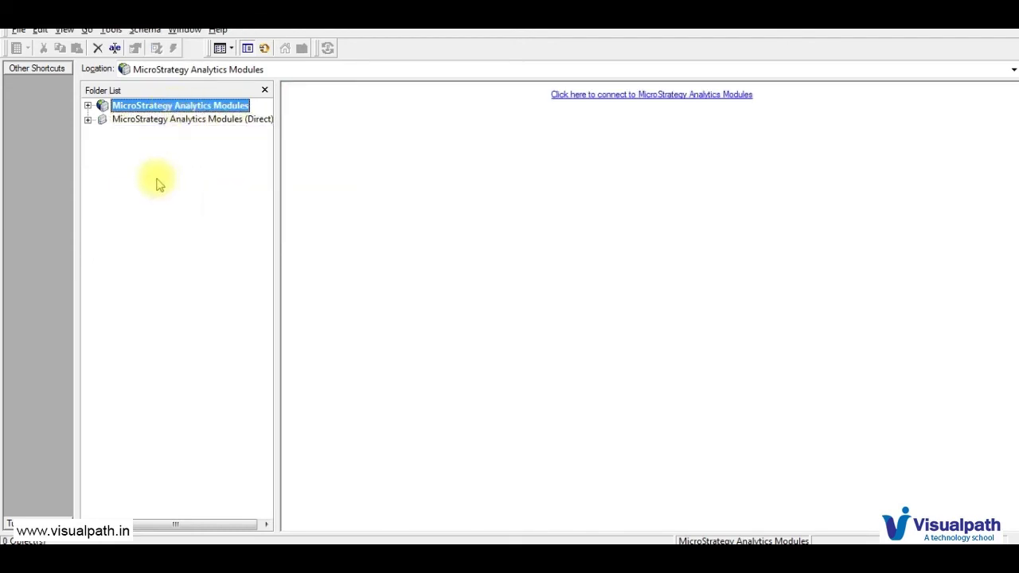
double_click(157, 109)
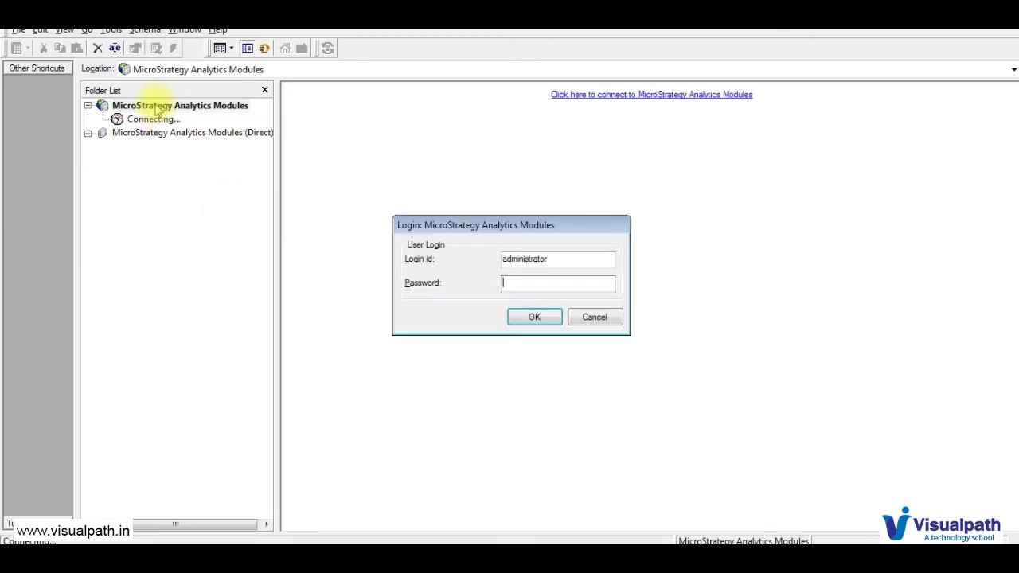
left_click(534, 317)
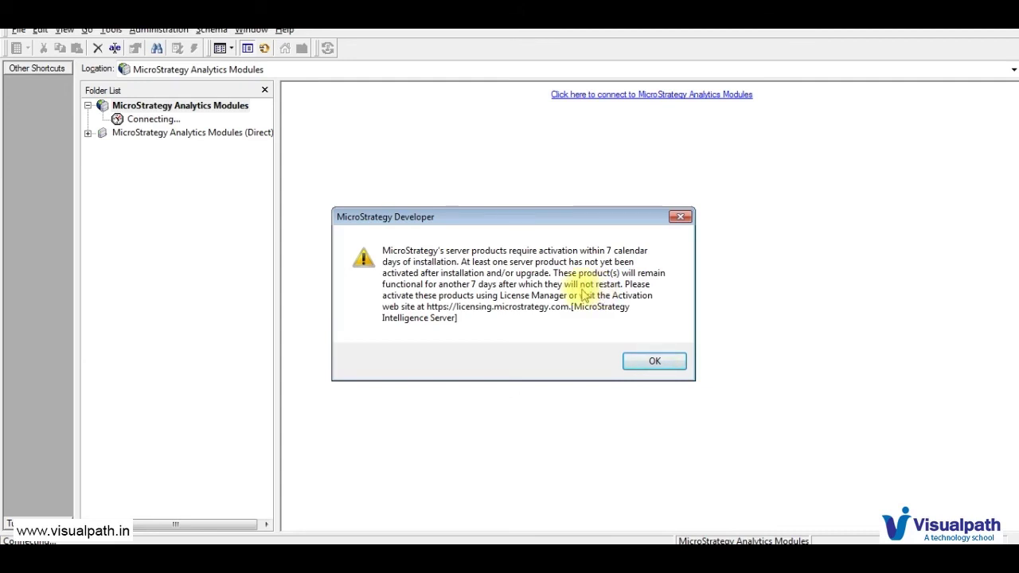
left_click(653, 363)
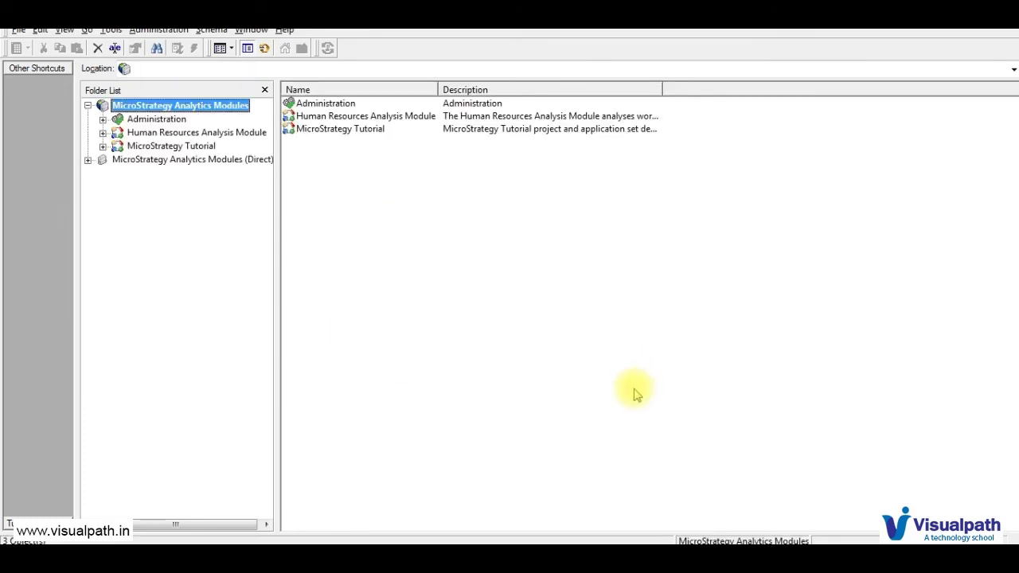
Step: Activate the server installation in License Manager using the activation code
left_click(584, 541)
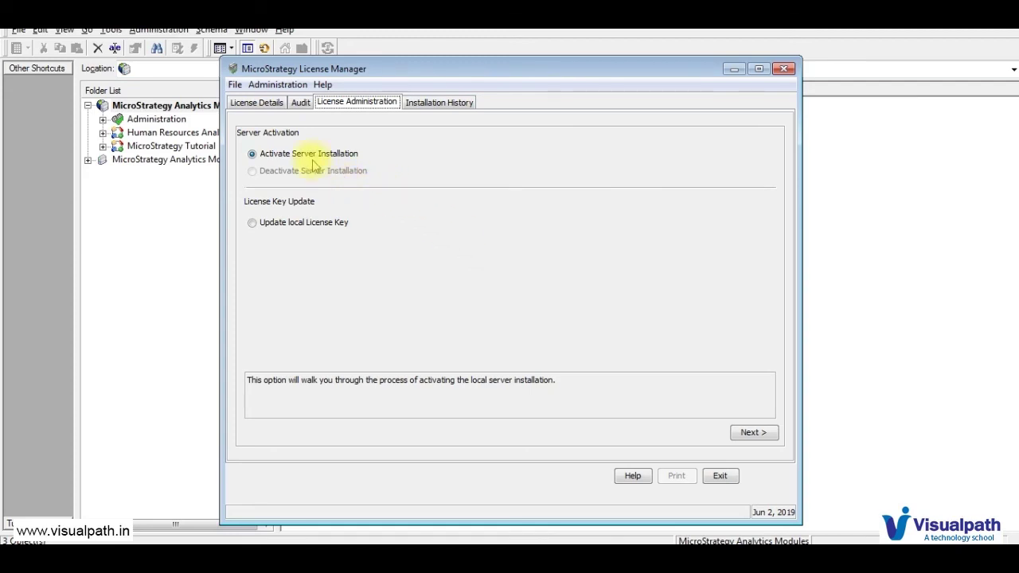
left_click(751, 433)
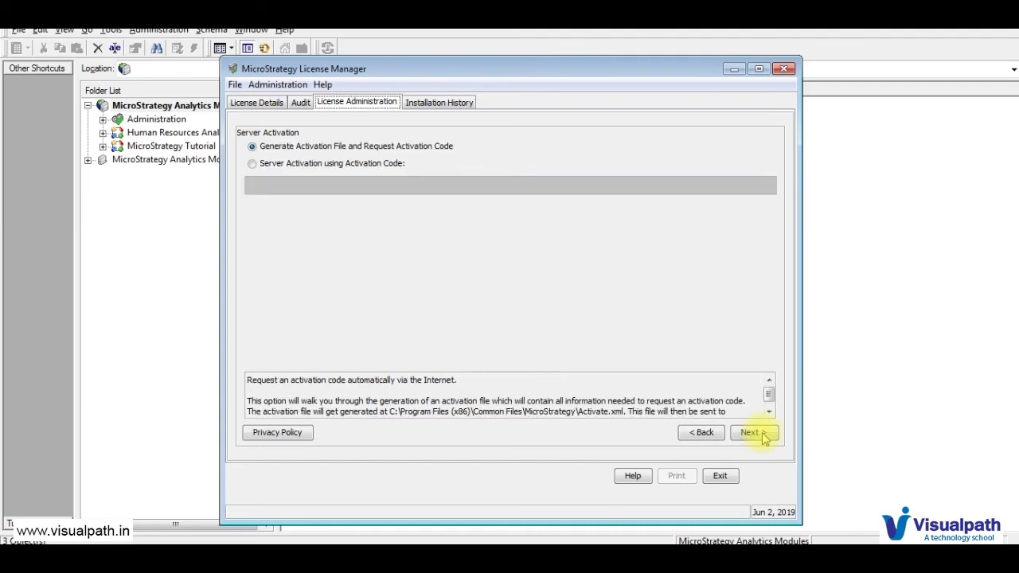
left_click(253, 165)
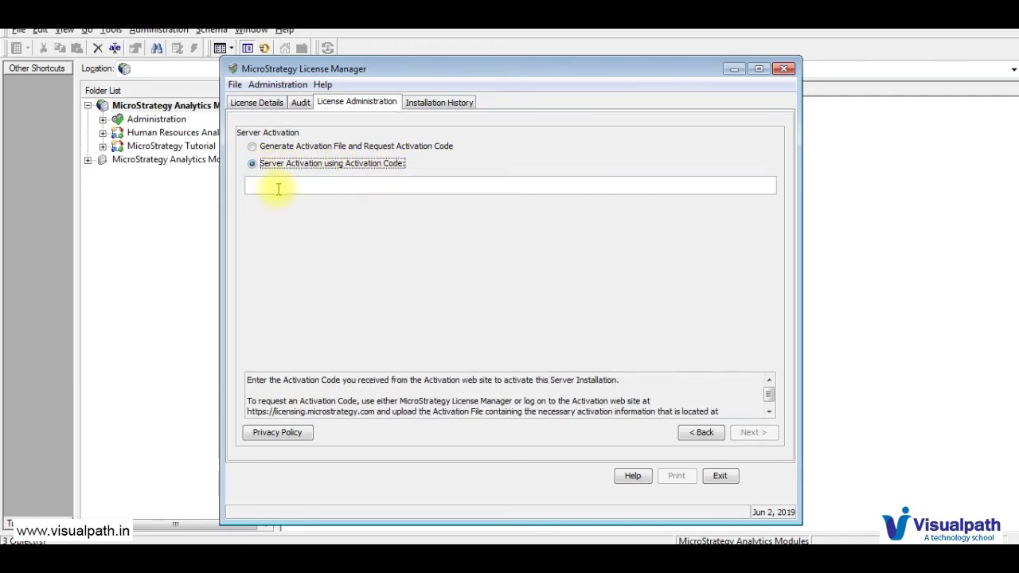
left_click(280, 189)
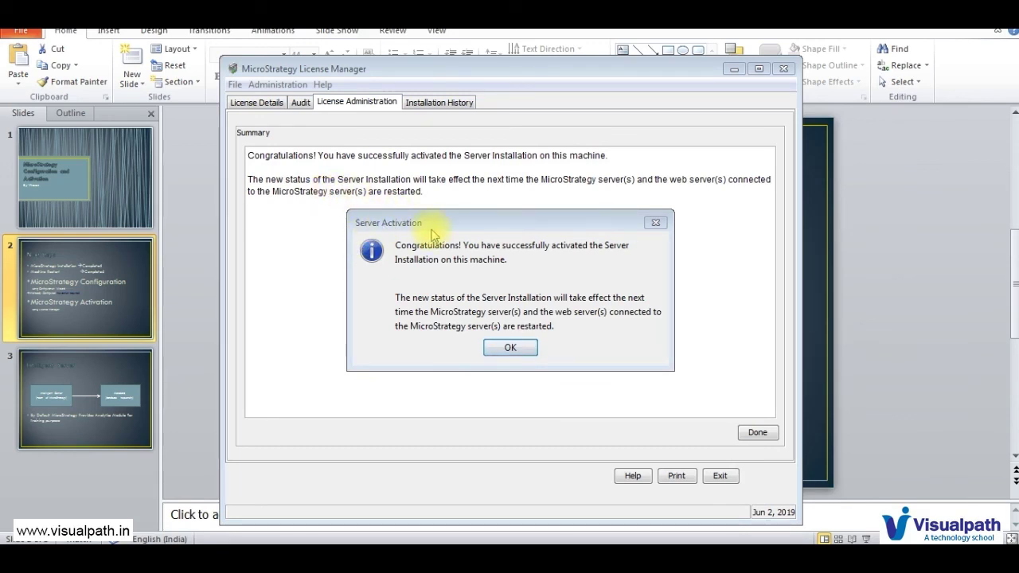
left_click(510, 348)
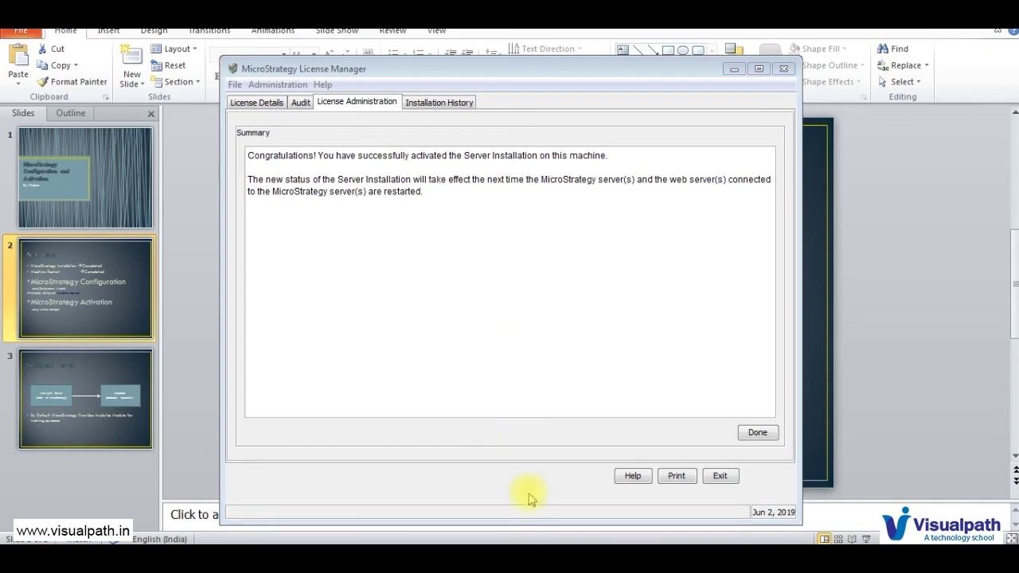
Step: Switch back to MicroStrategy Developer and reconnect to MicroStrategy Analytics Modules as administrator to recheck the activation notice after activating the server
mouse_move(531, 558)
left_click(527, 528)
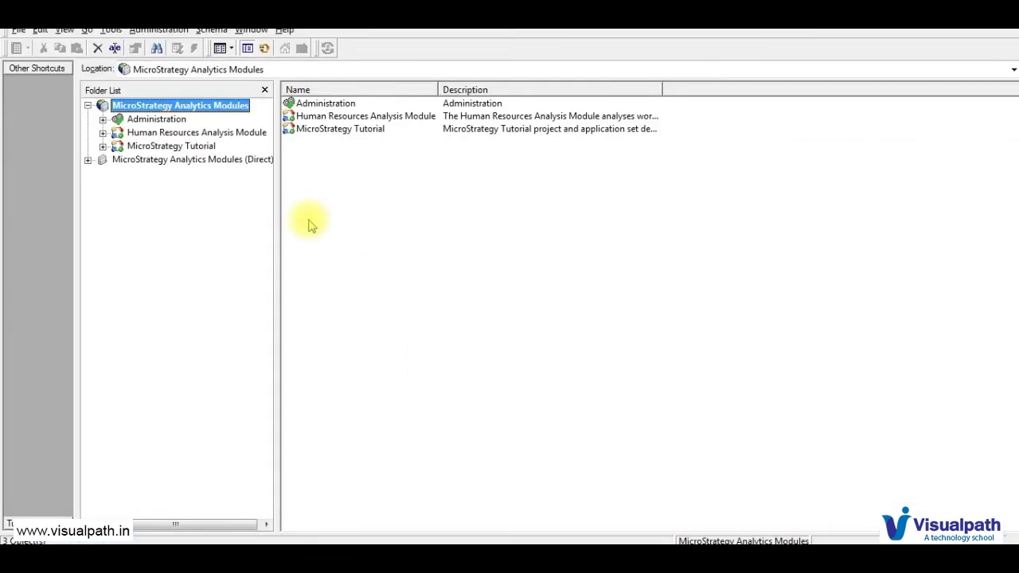
right_click(205, 117)
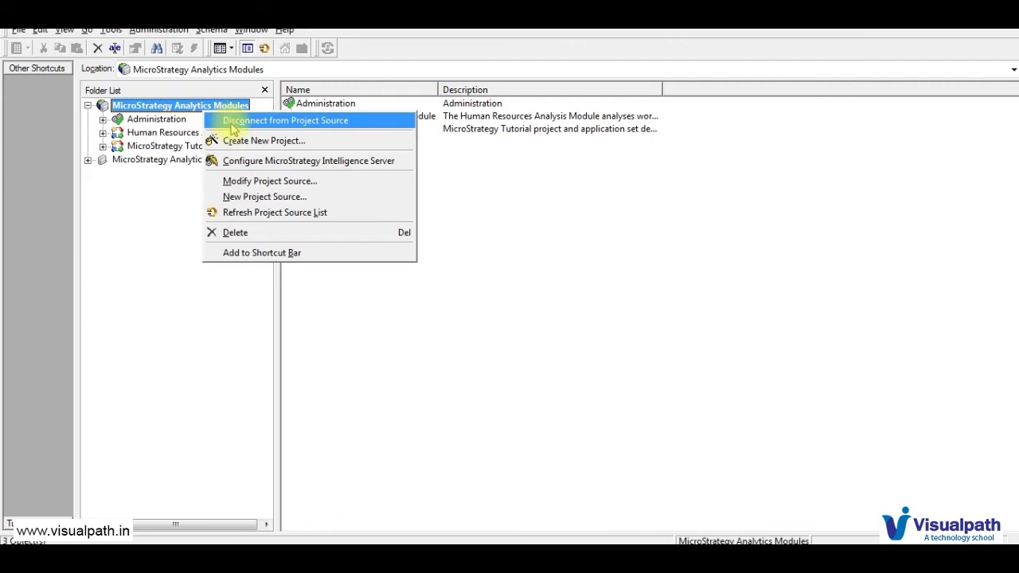
left_click(232, 122)
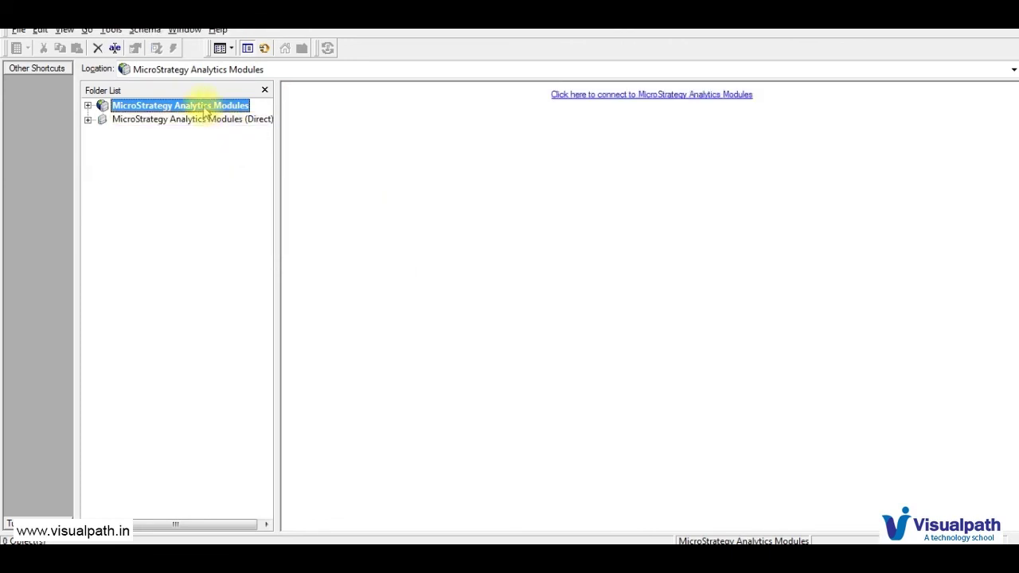
double_click(206, 111)
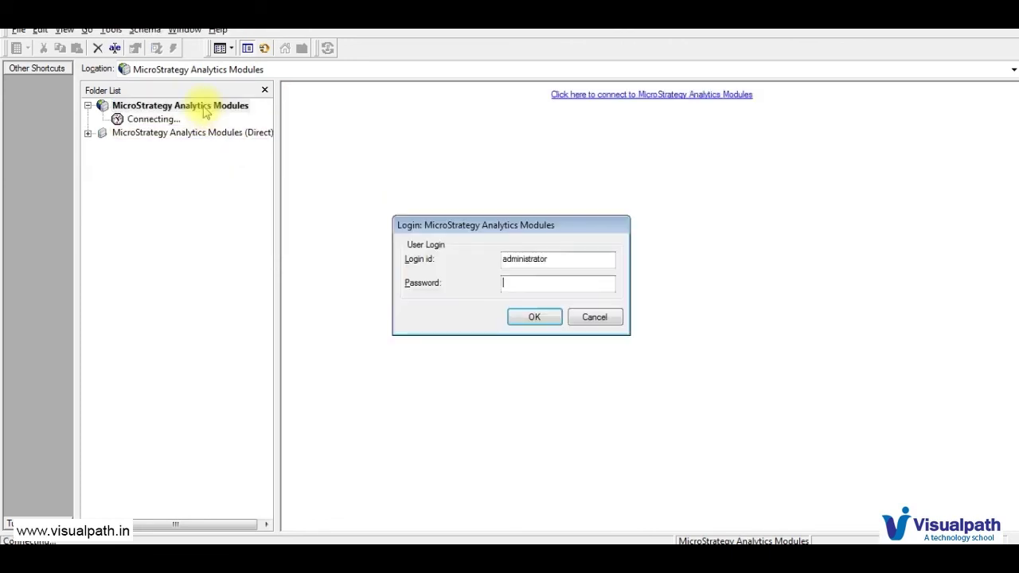
left_click(534, 319)
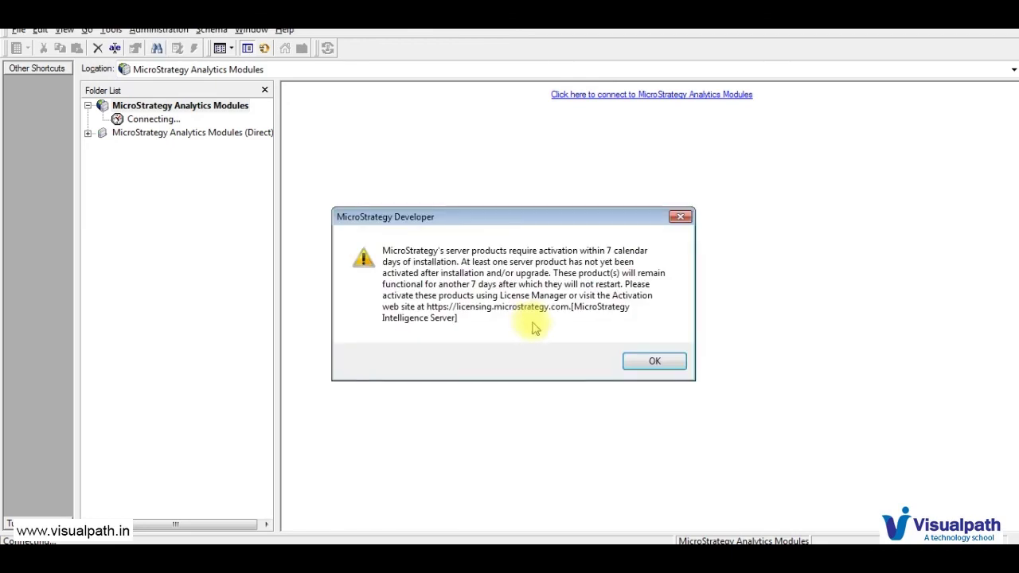
left_click(653, 365)
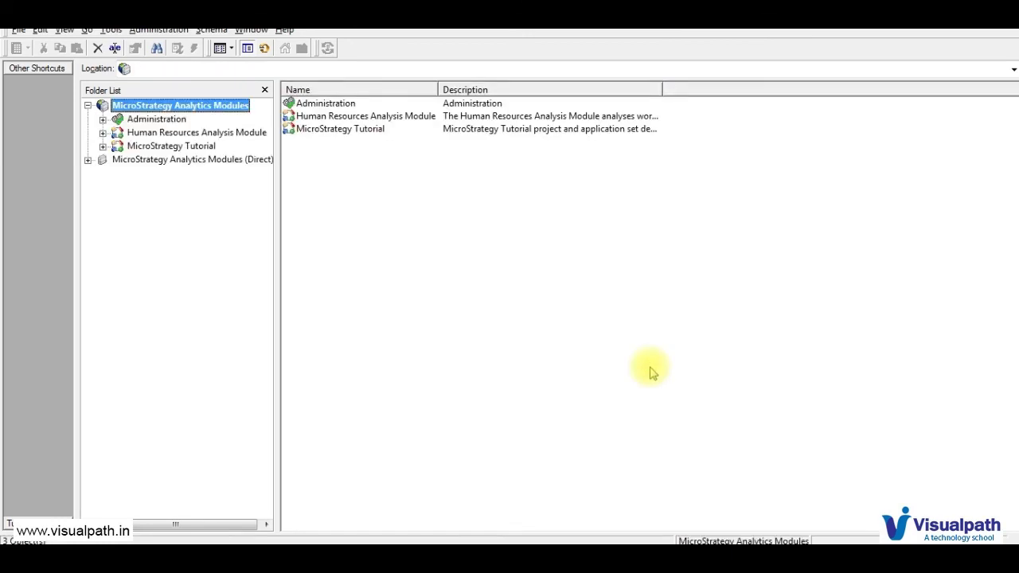
Step: Disconnect from the MicroStrategy Analytics Modules project source and close License Manager, returning to the PowerPoint presentation
right_click(235, 111)
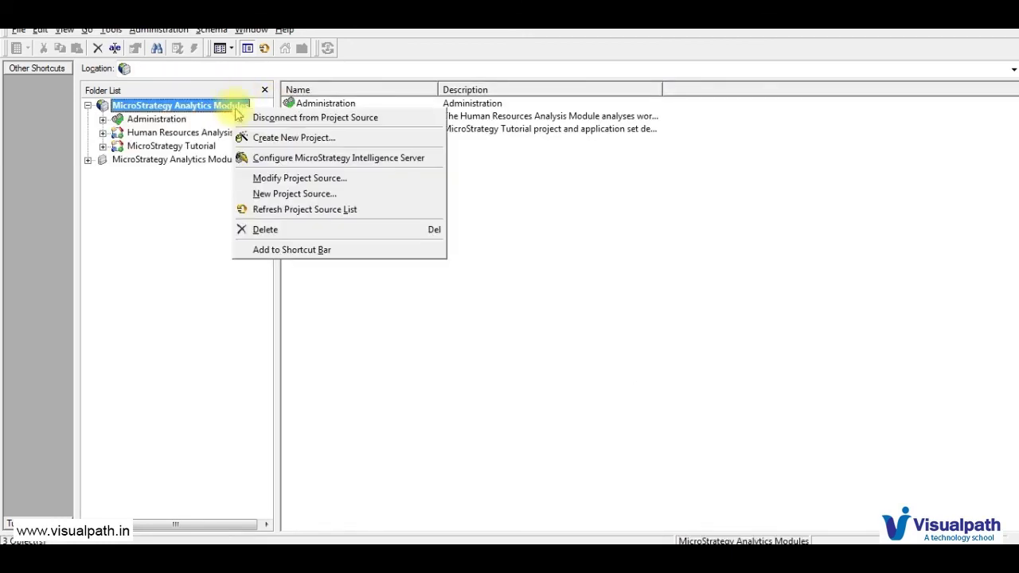
left_click(267, 120)
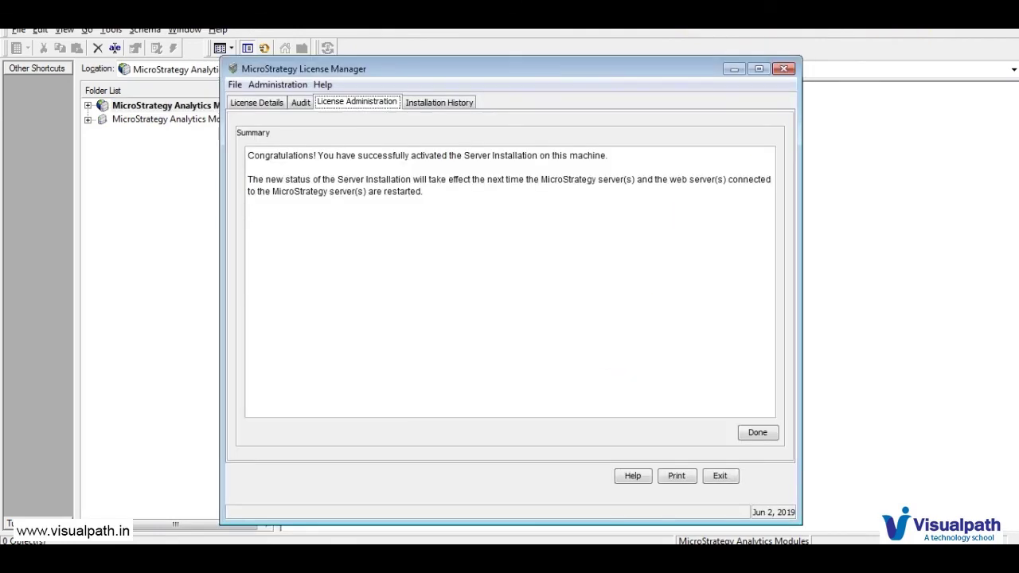
left_click(786, 69)
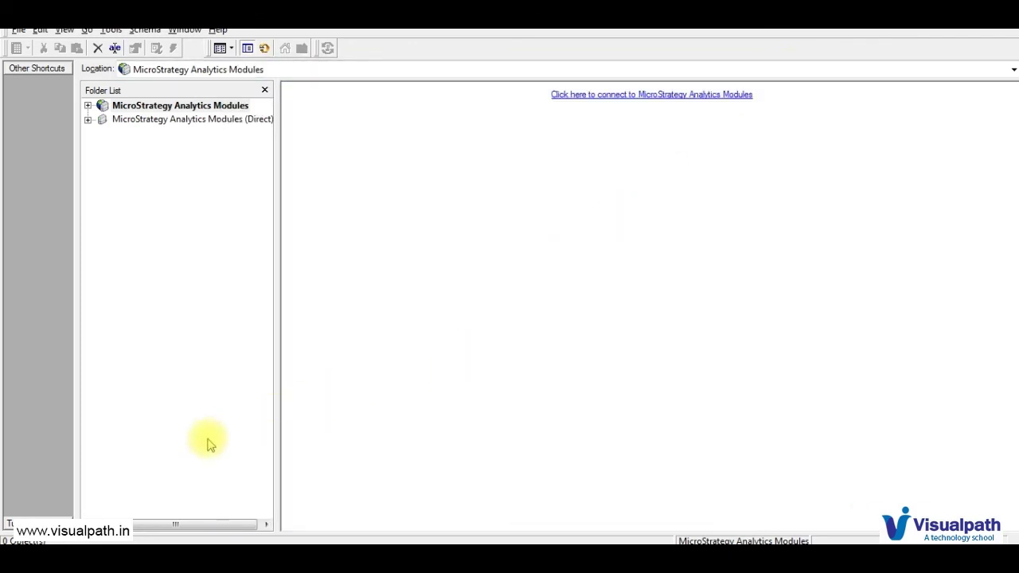
left_click(398, 544)
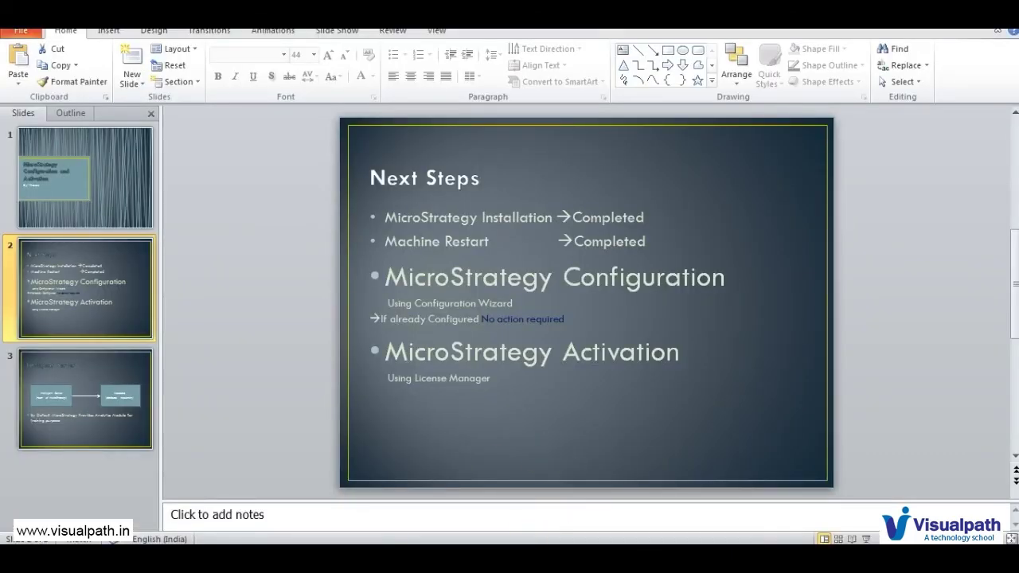